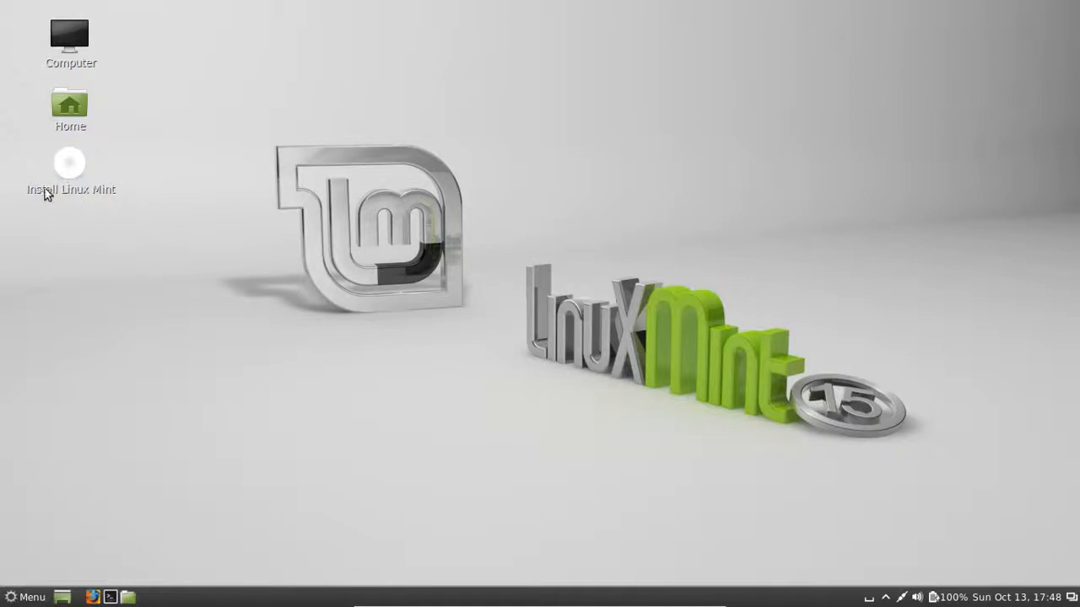
# Start the Linux Mint installer in English, proceed past the requirements check and choose to install alongside Windows 7
pyautogui.click(73, 171)
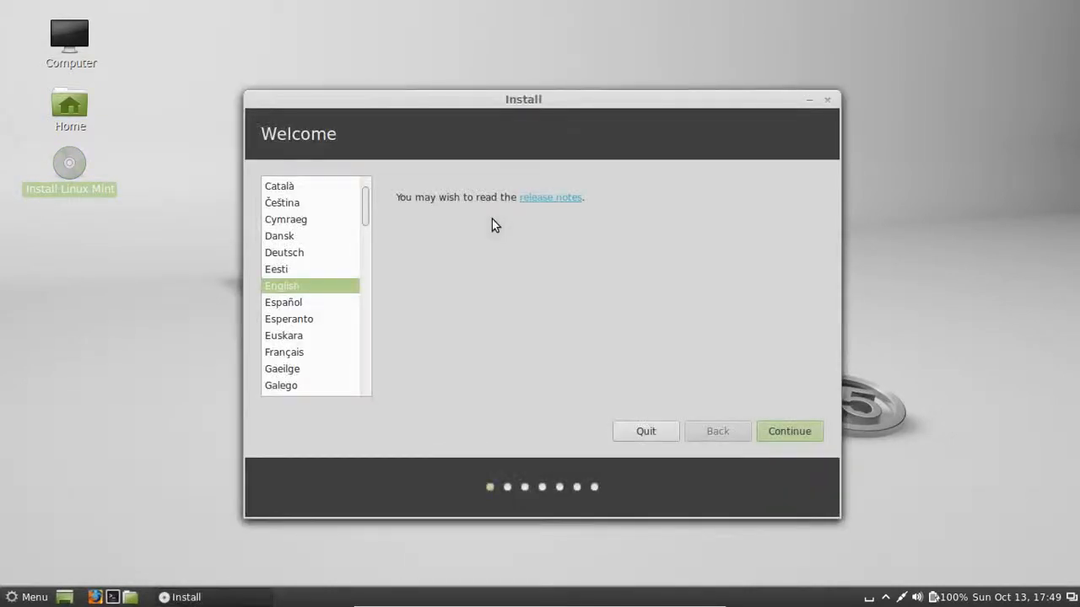
pyautogui.click(774, 433)
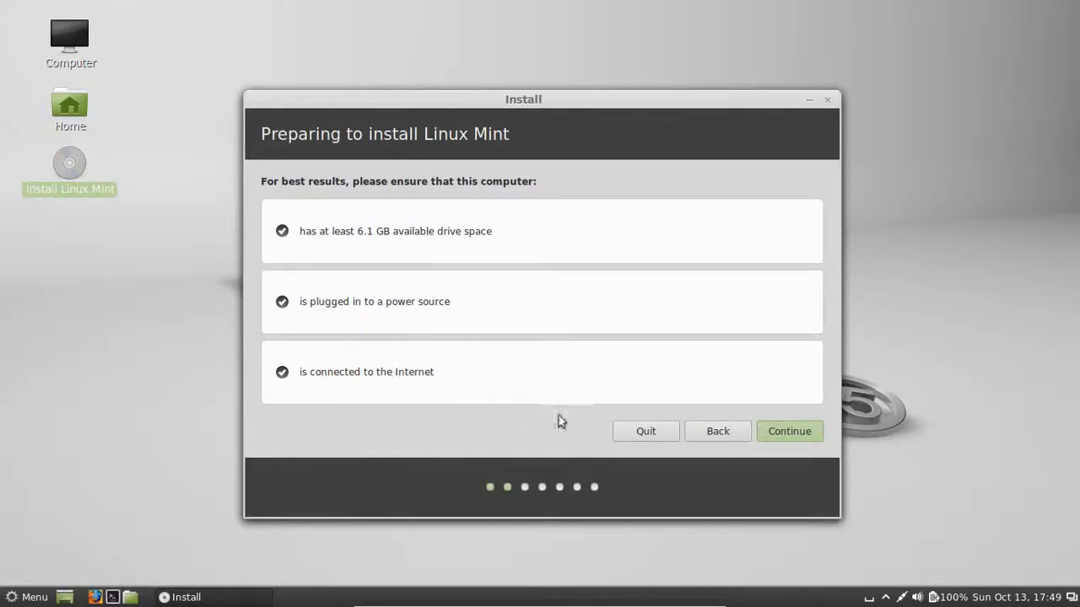
pyautogui.click(789, 432)
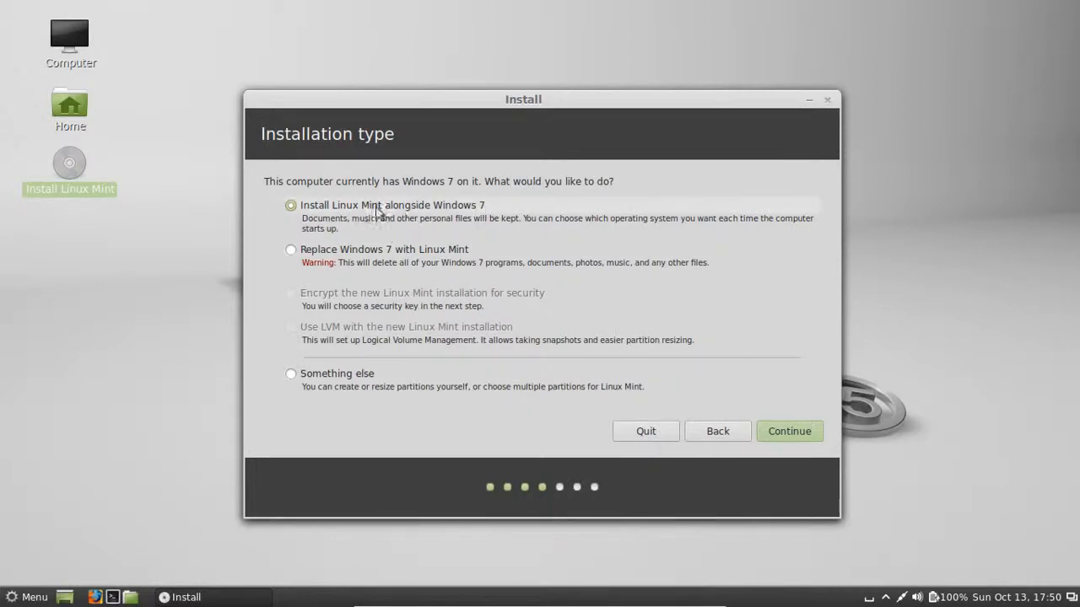
pyautogui.click(792, 432)
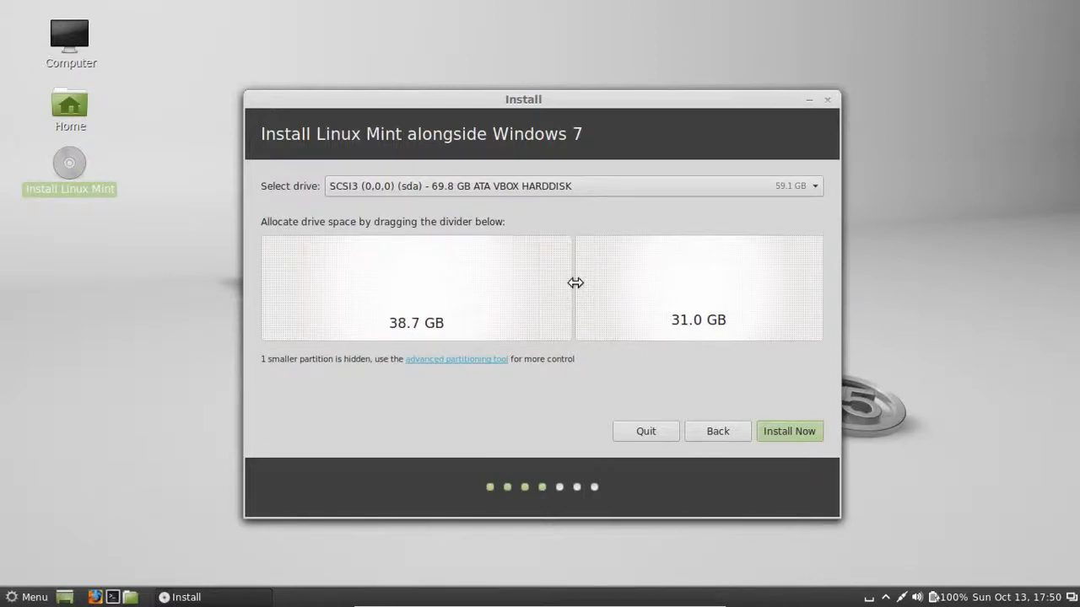
# Allocate the drive as 49.0 GB and 20.6 GB by moving the divider, and confirm writing the partition changes to disk
pyautogui.moveTo(575, 282)
pyautogui.mouseDown()
pyautogui.moveTo(498, 280)
pyautogui.moveTo(596, 280)
pyautogui.moveTo(579, 283)
pyautogui.mouseUp()
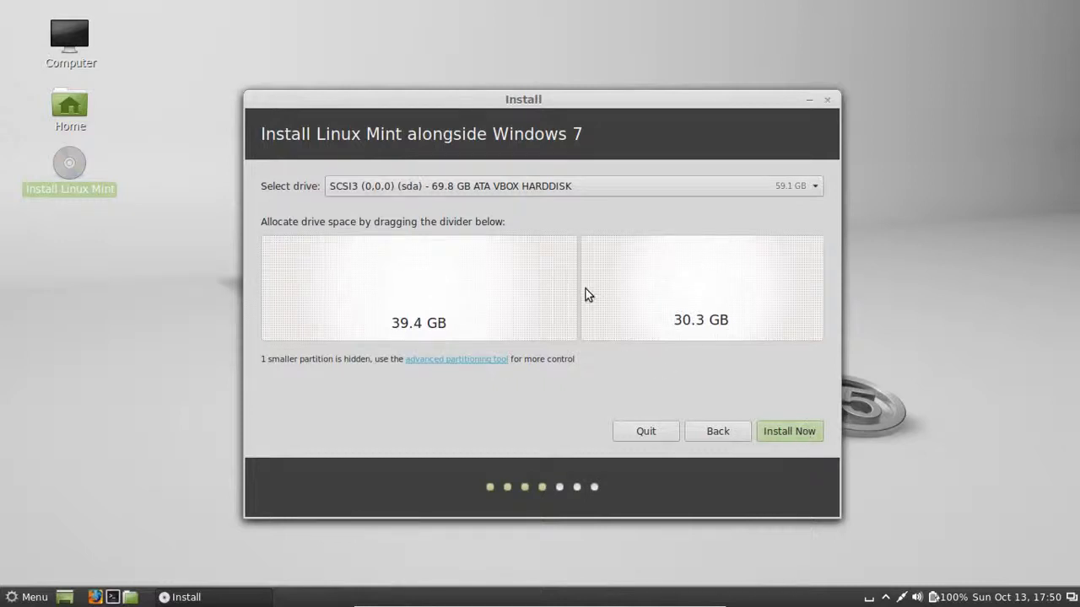
pyautogui.moveTo(581, 291); pyautogui.dragTo(658, 302)
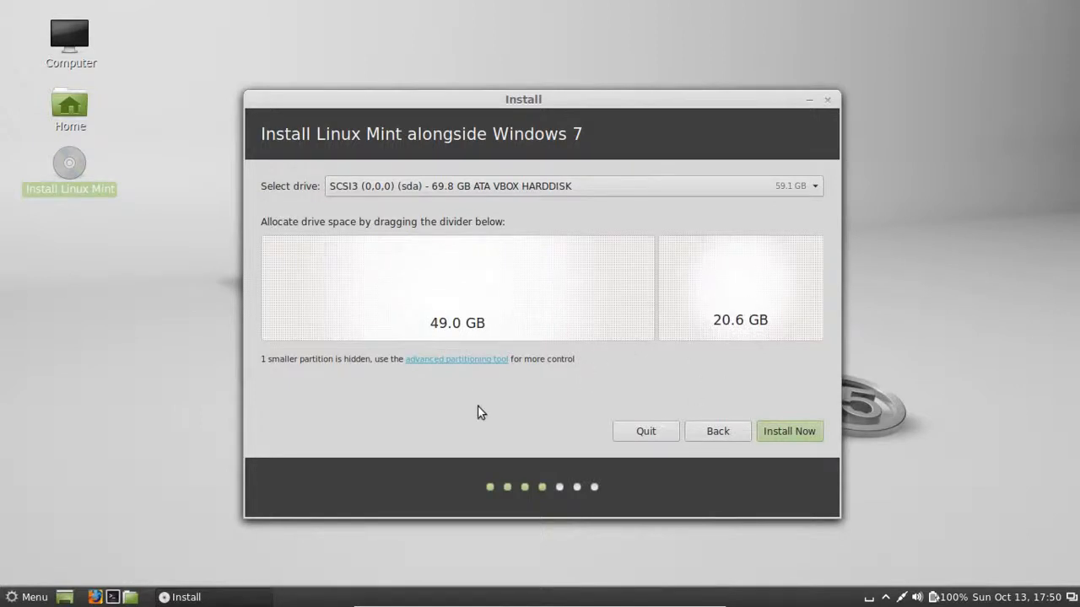
pyautogui.click(793, 432)
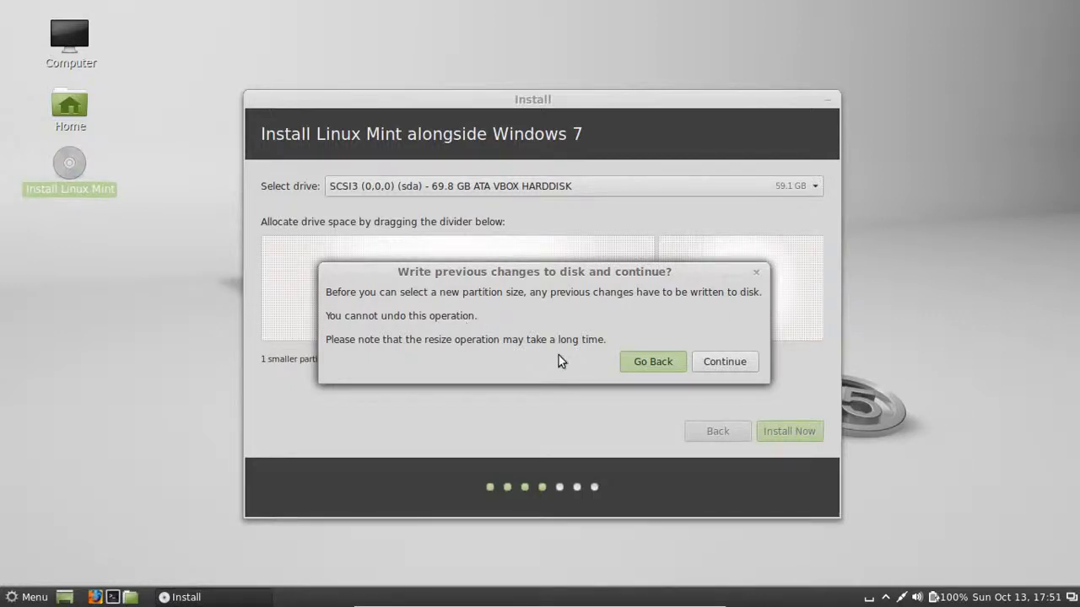
pyautogui.click(730, 360)
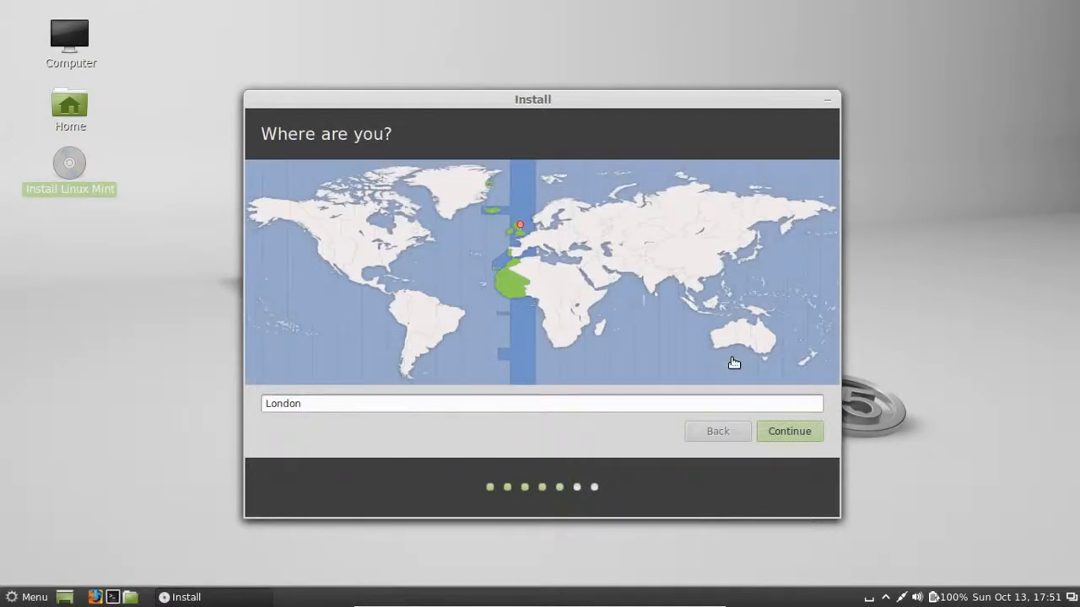
# Accept London as the location and English (UK) as the keyboard layout
pyautogui.click(786, 430)
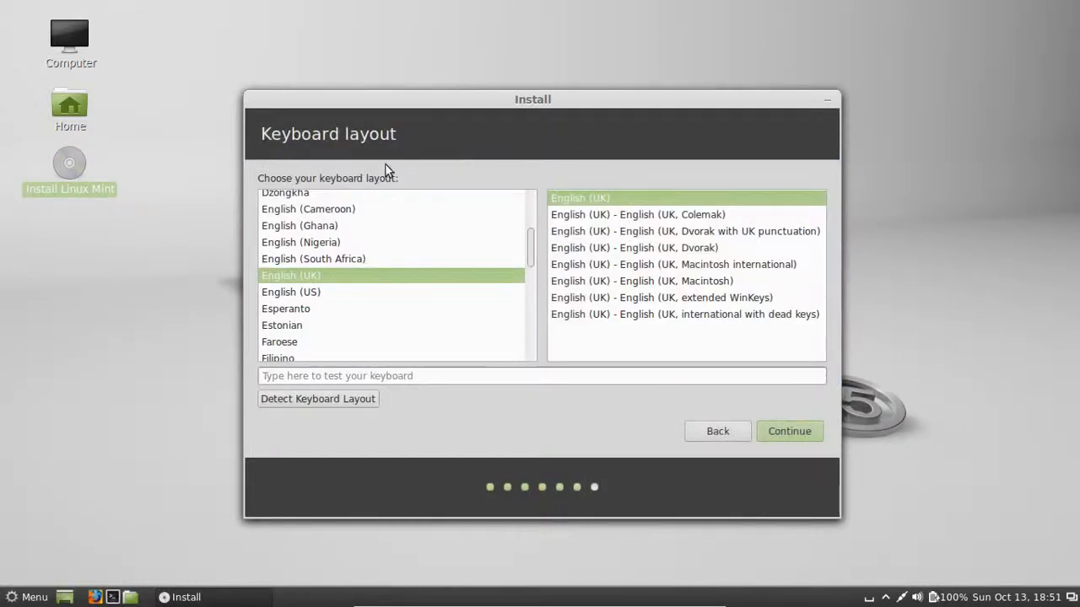
pyautogui.click(792, 430)
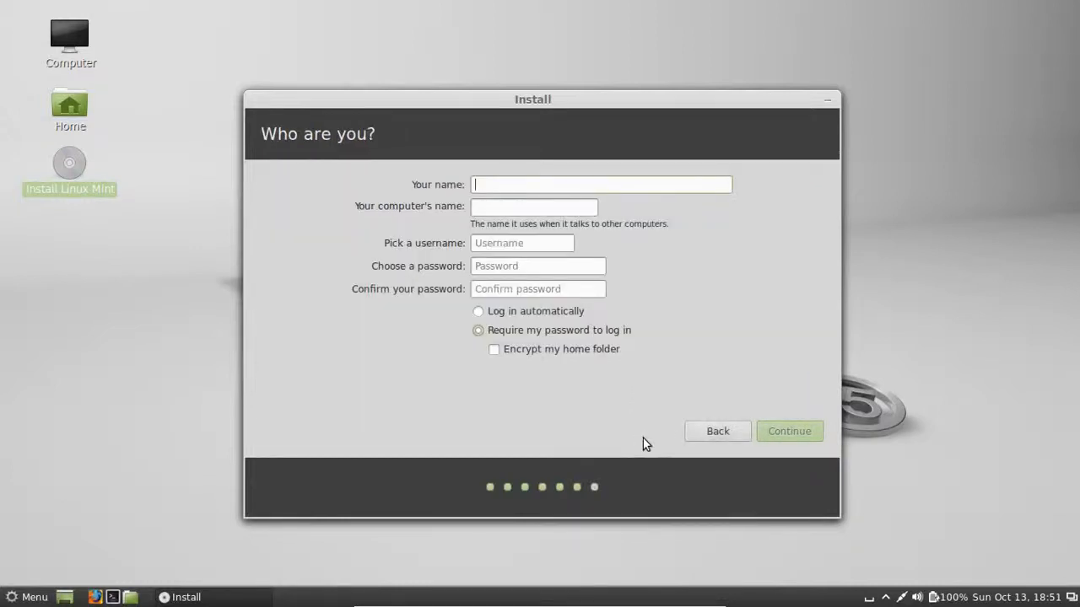
# Fill in the user's name, enter and confirm the account password, and continue with the password required at login
pyautogui.write('steve')
pyautogui.press('Tab')
pyautogui.press('Tab')
pyautogui.press('Tab')
pyautogui.write('***********')
pyautogui.press('Tab')
pyautogui.write('***********')
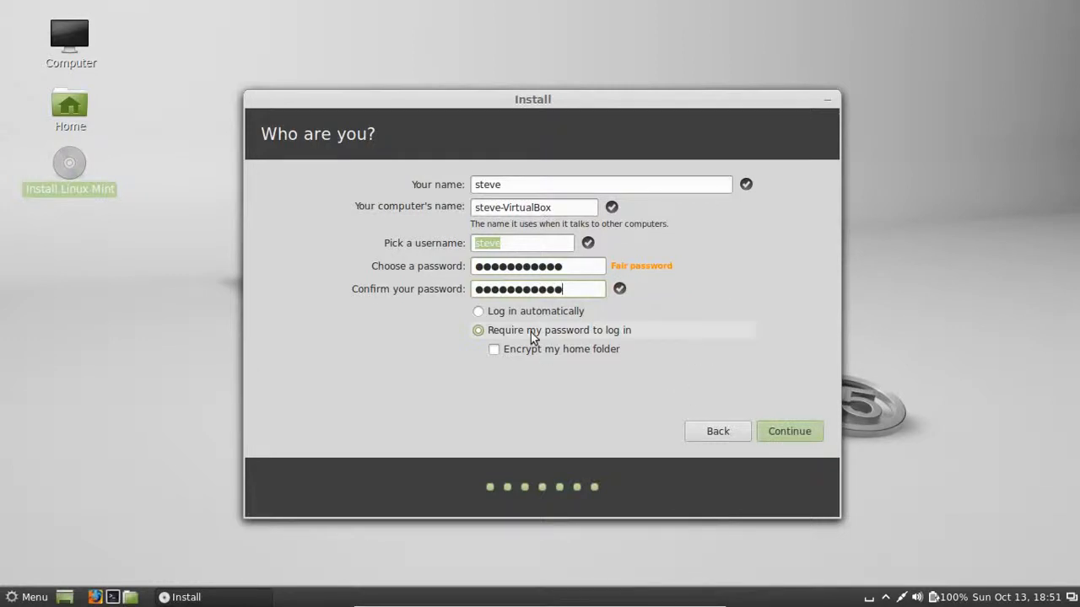
pyautogui.click(780, 435)
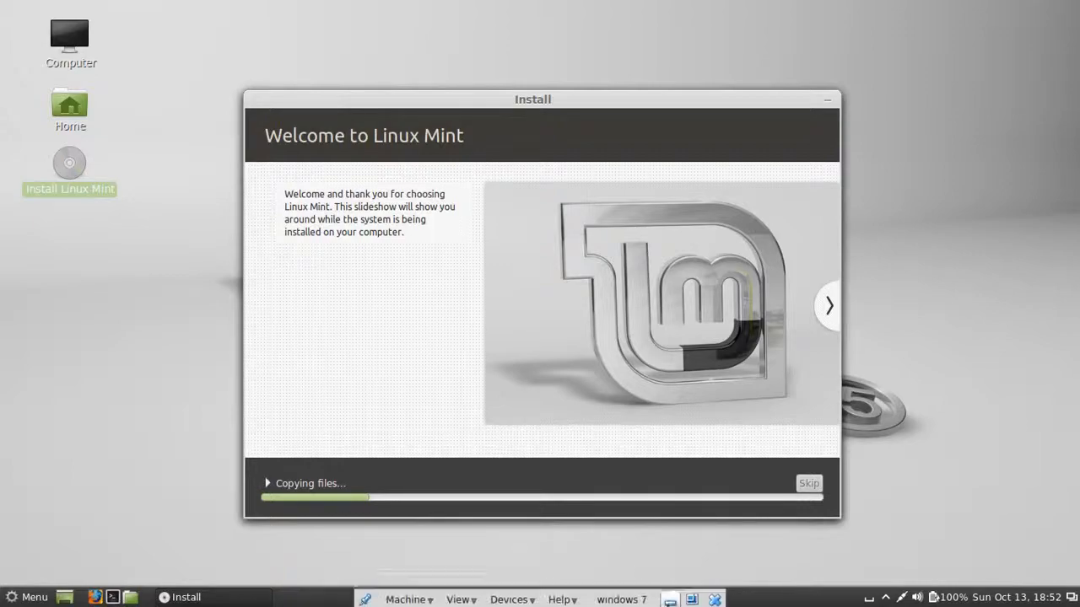
# Dismiss the finished-installation notice by choosing to continue testing, and shut down the live Linux Mint session
pyautogui.click(671, 599)
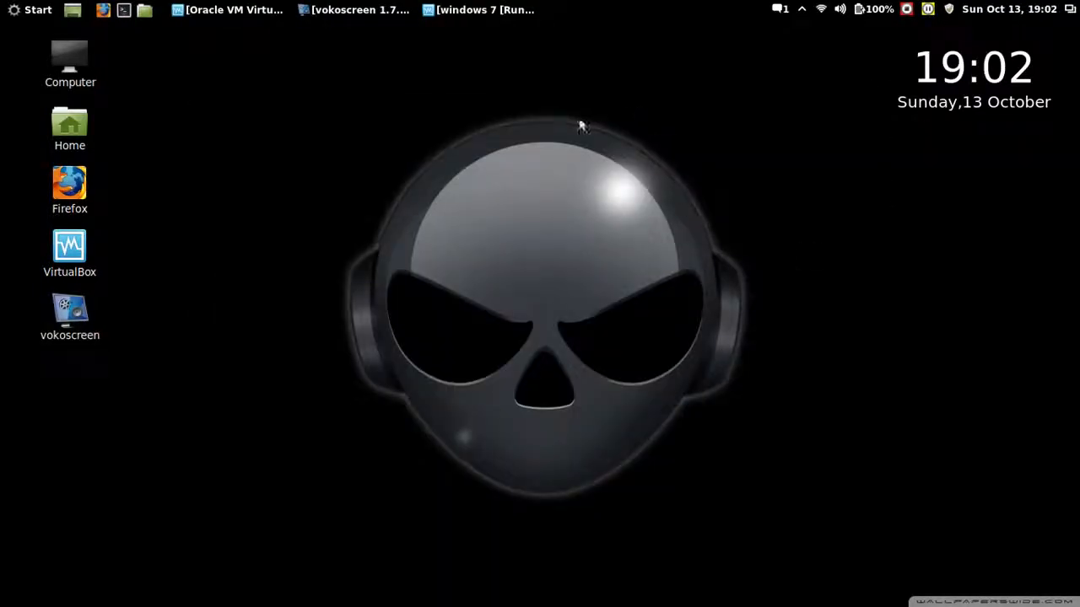
pyautogui.click(483, 10)
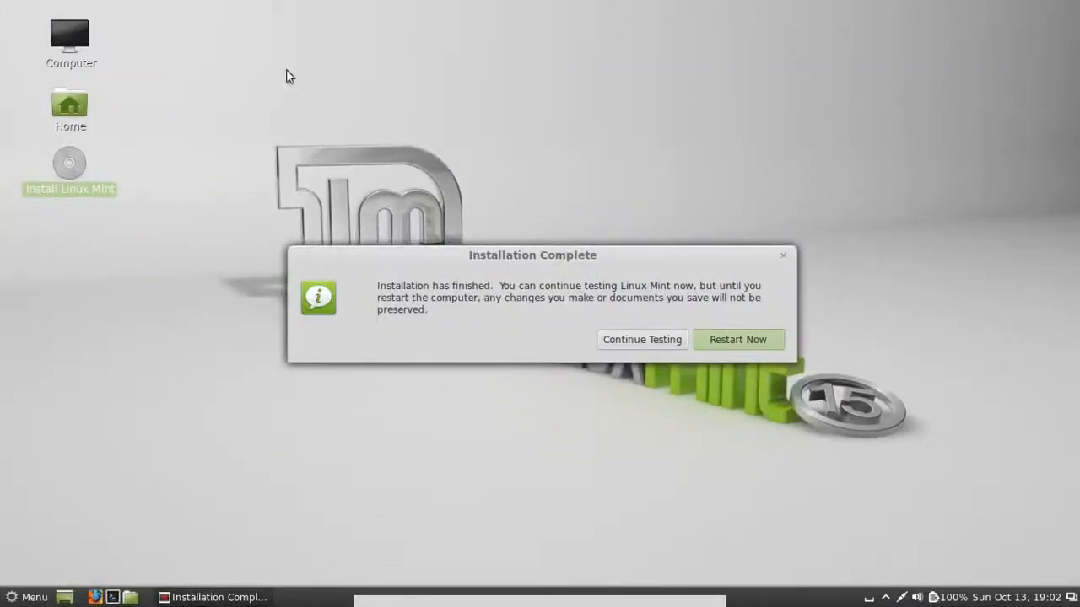
pyautogui.click(235, 111)
pyautogui.click(465, 252)
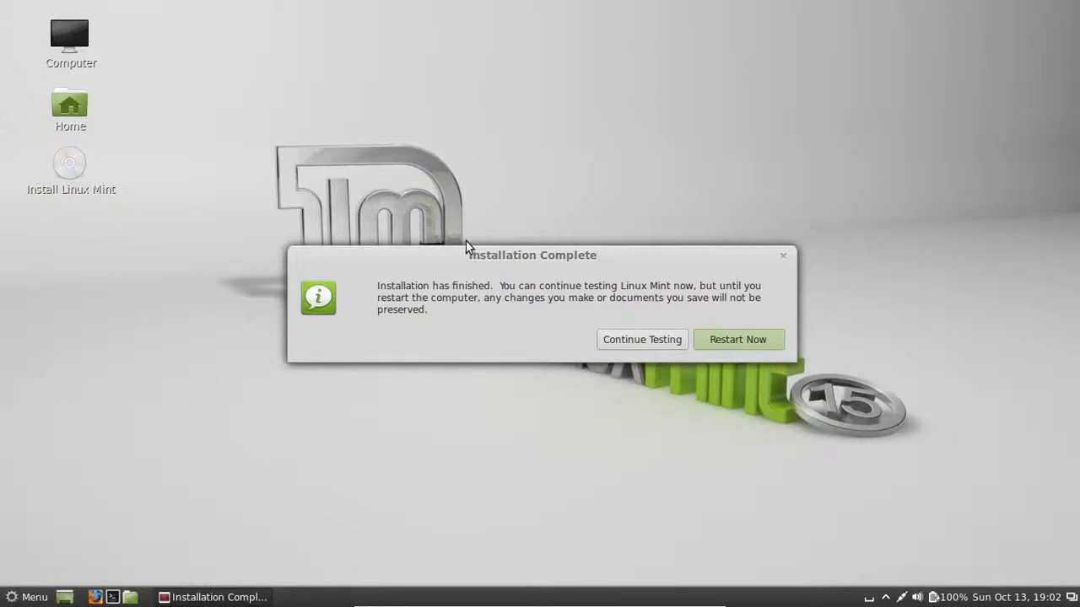
pyautogui.click(667, 342)
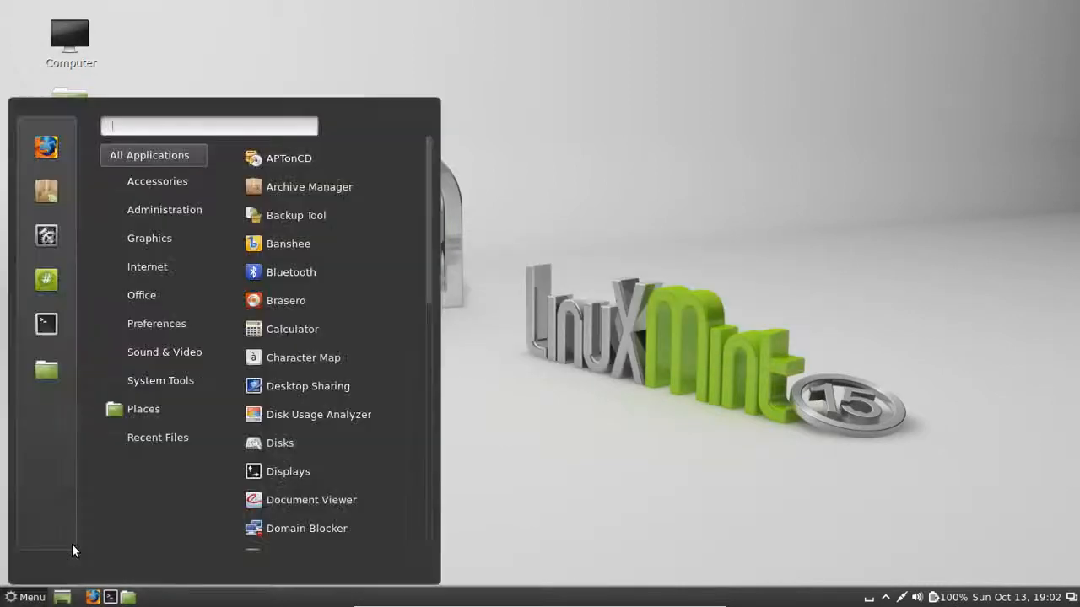
pyautogui.click(49, 519)
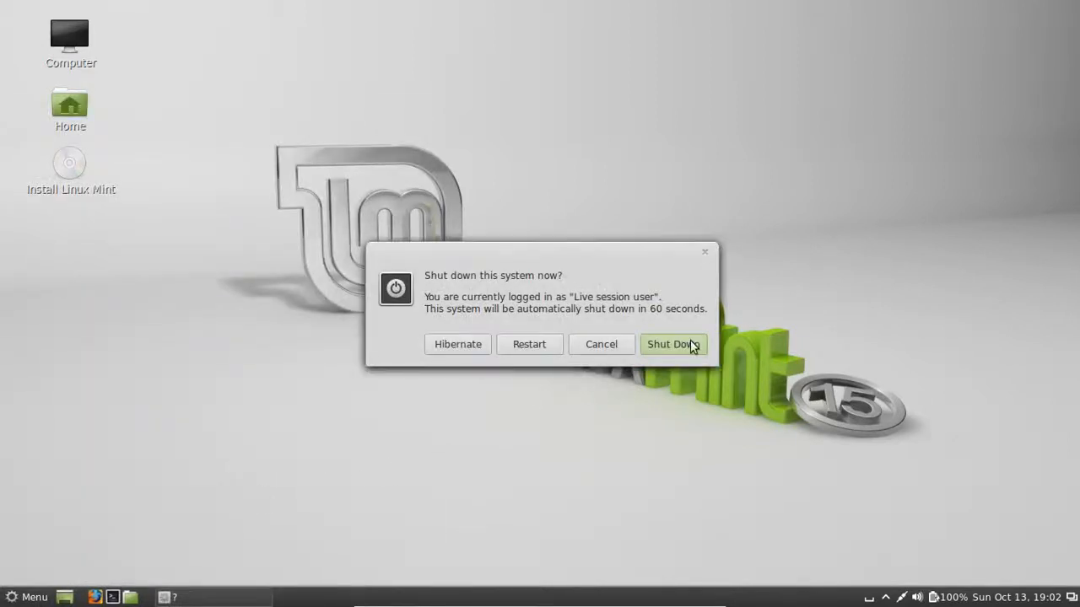
pyautogui.click(689, 345)
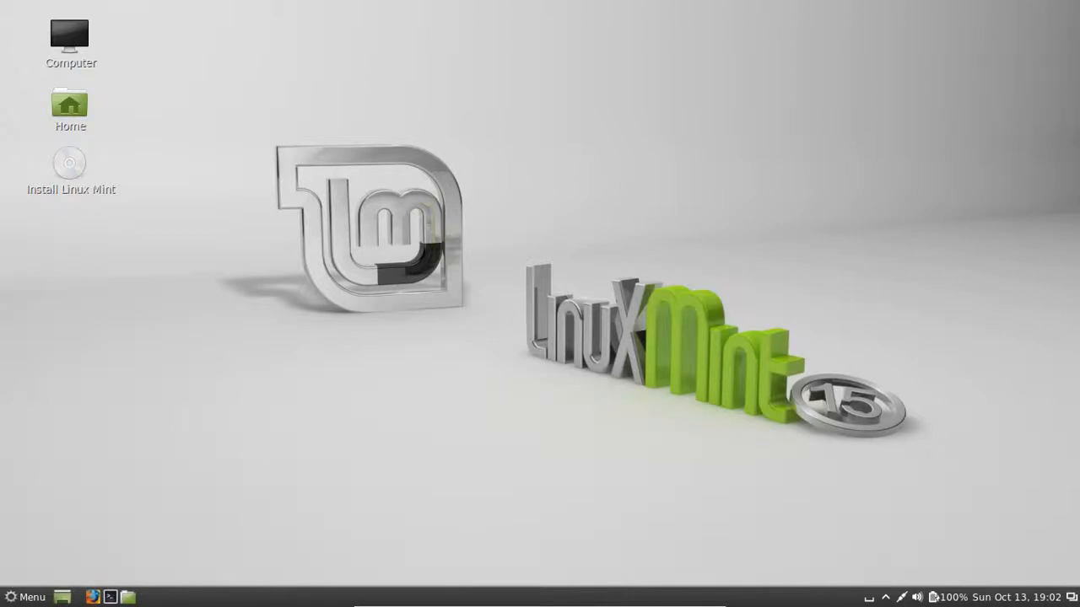
pyautogui.moveTo(607, 602)
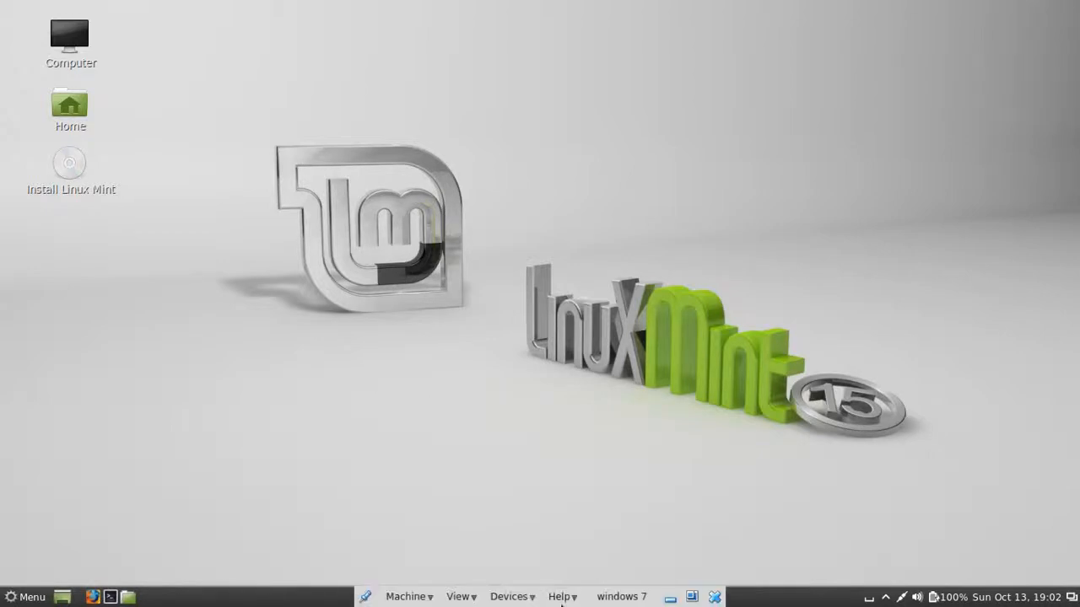
pyautogui.click(691, 596)
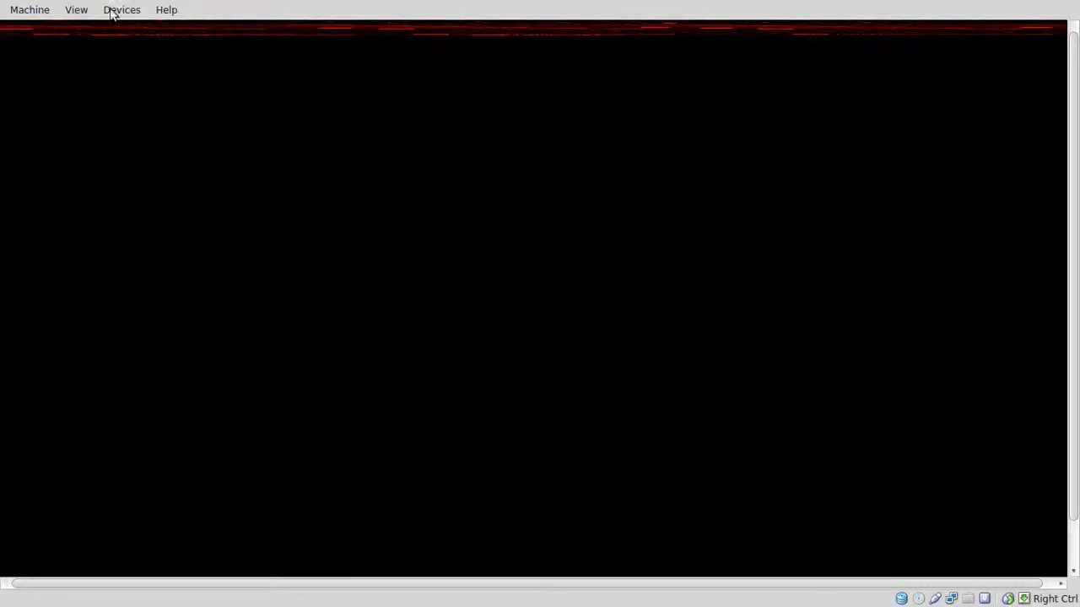
pyautogui.click(84, 10)
pyautogui.click(106, 28)
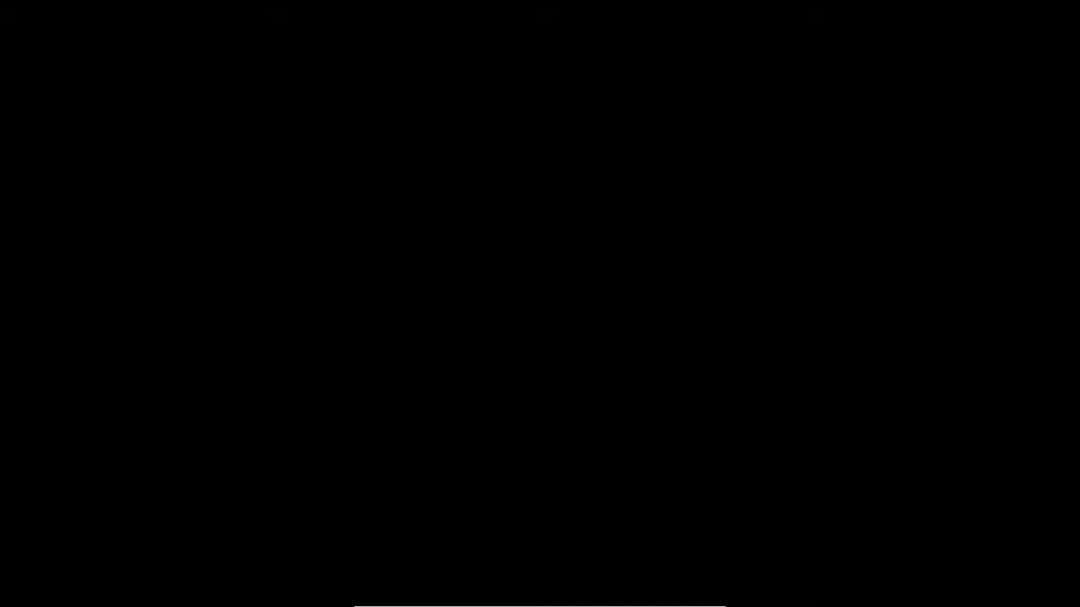
pyautogui.moveTo(670, 604)
pyautogui.moveTo(759, 598)
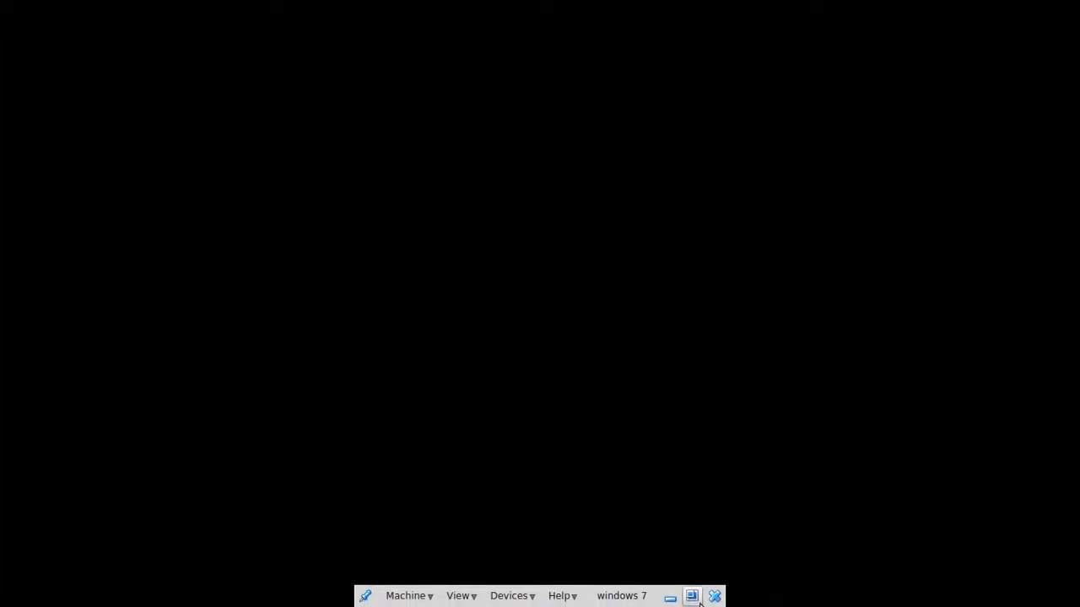
# Check the windows 7 machine in VirtualBox Manager, return to its display and power off the machine
pyautogui.click(669, 597)
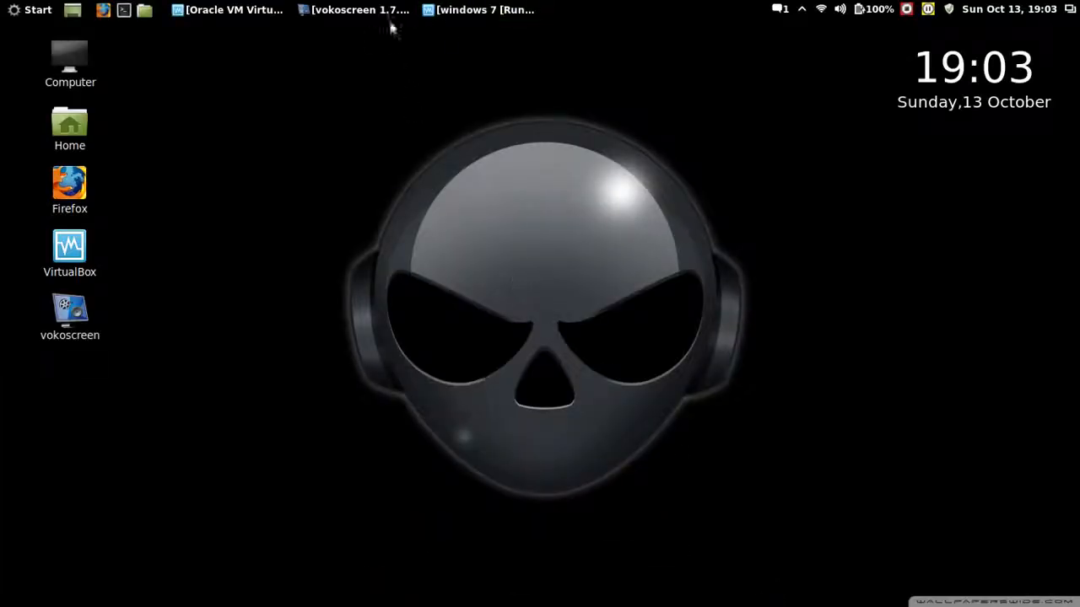
pyautogui.click(228, 9)
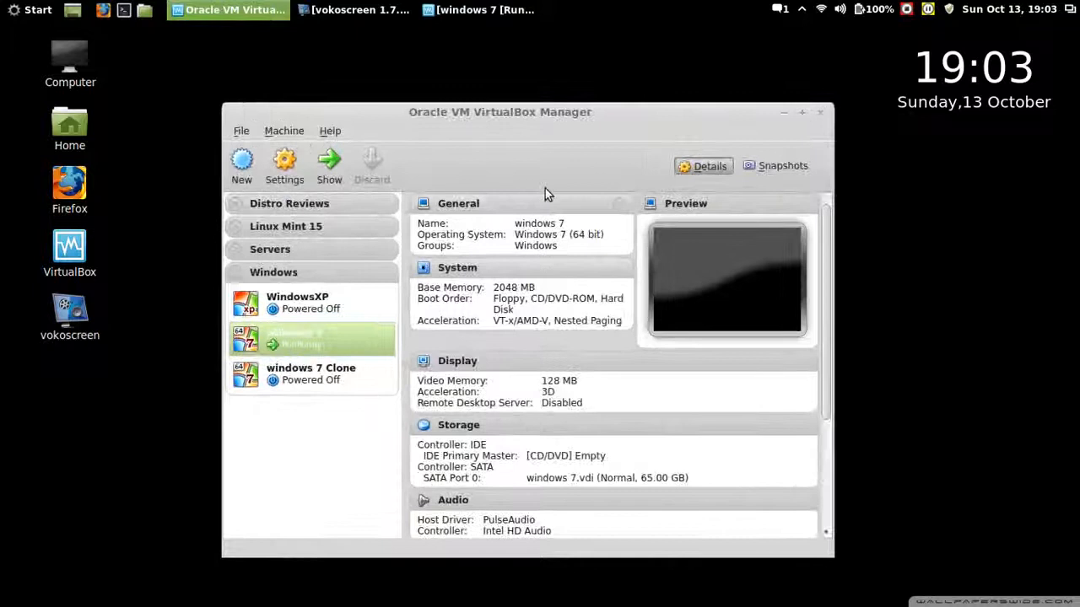
pyautogui.moveTo(508, 117); pyautogui.dragTo(354, 68)
pyautogui.click(469, 12)
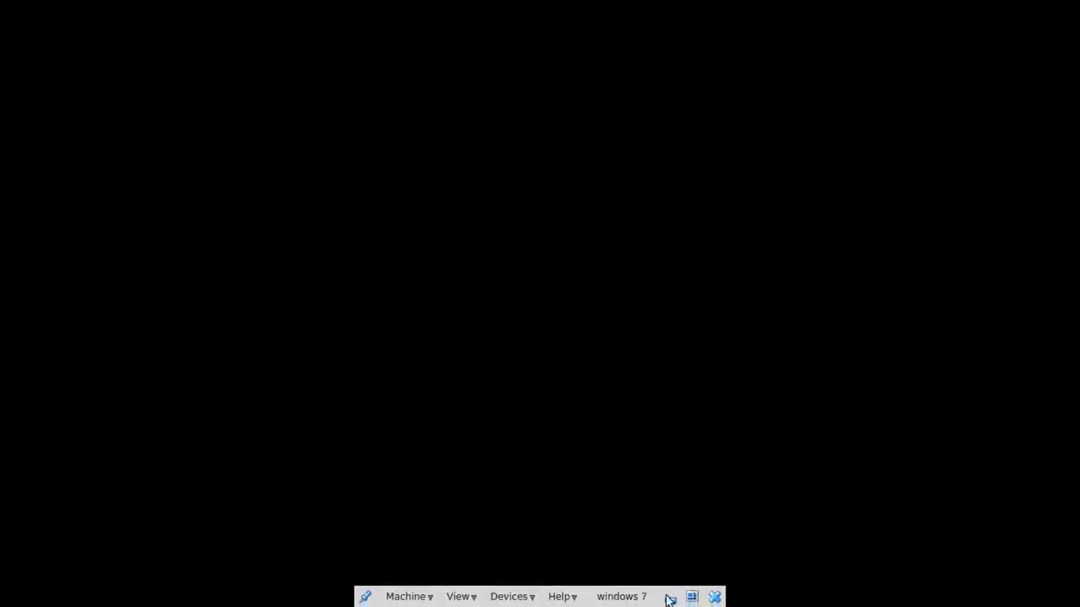
pyautogui.click(714, 596)
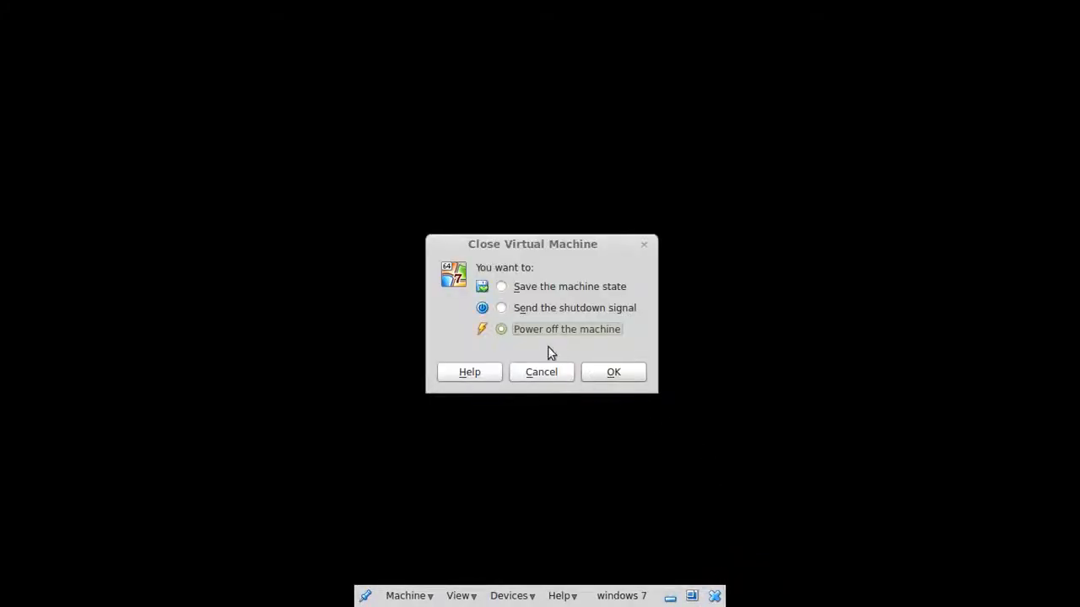
pyautogui.click(630, 375)
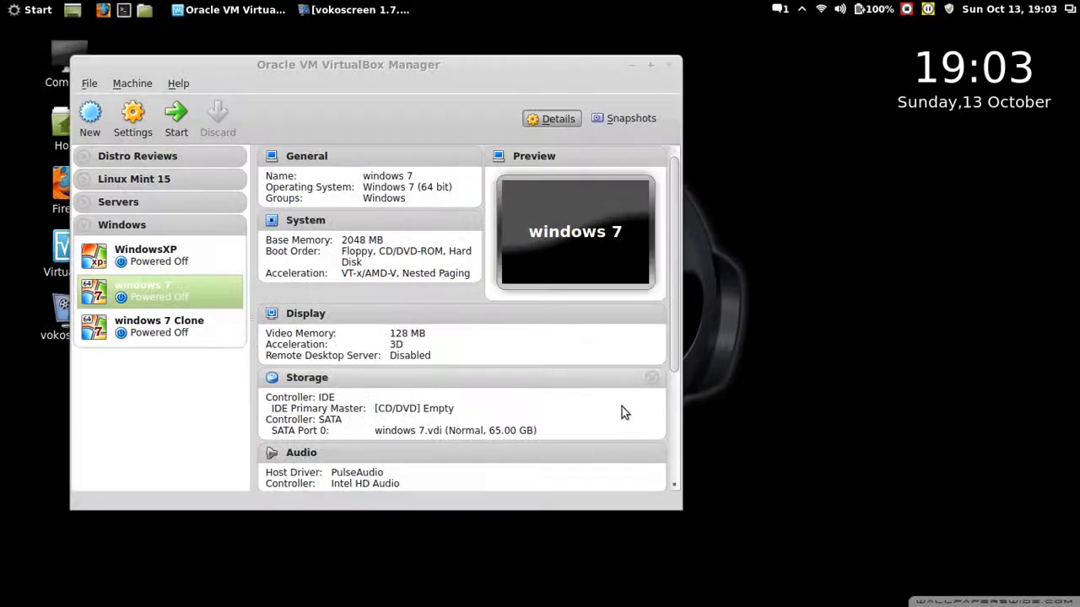
# Remove the empty CD/DVD drive from the IDE controller in the windows 7 machine's storage settings and save them
pyautogui.moveTo(366, 65); pyautogui.dragTo(456, 104)
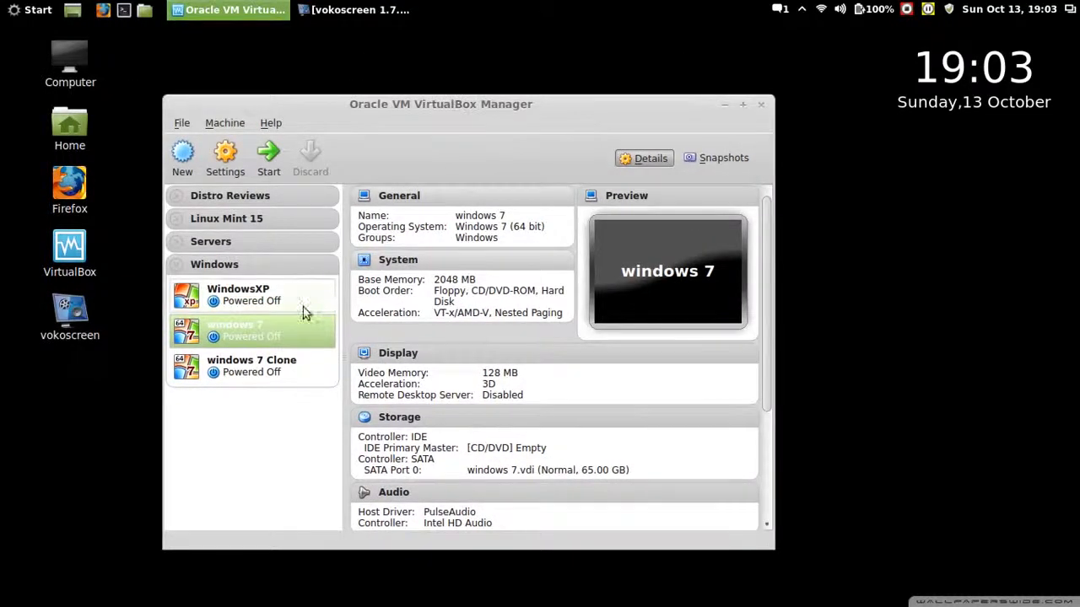
pyautogui.rightClick(285, 329)
pyautogui.click(310, 336)
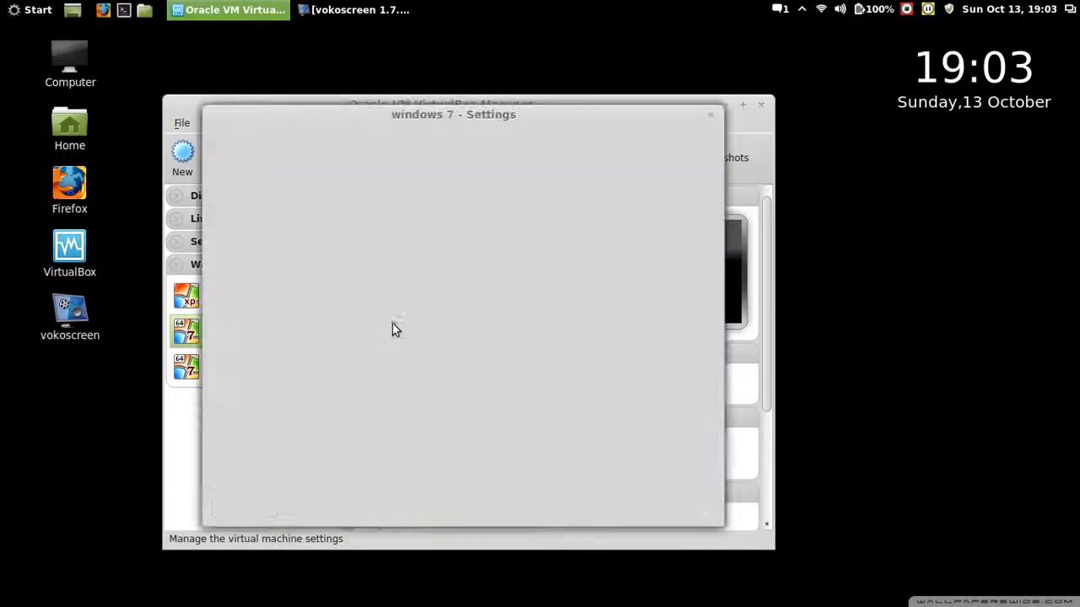
pyautogui.click(266, 201)
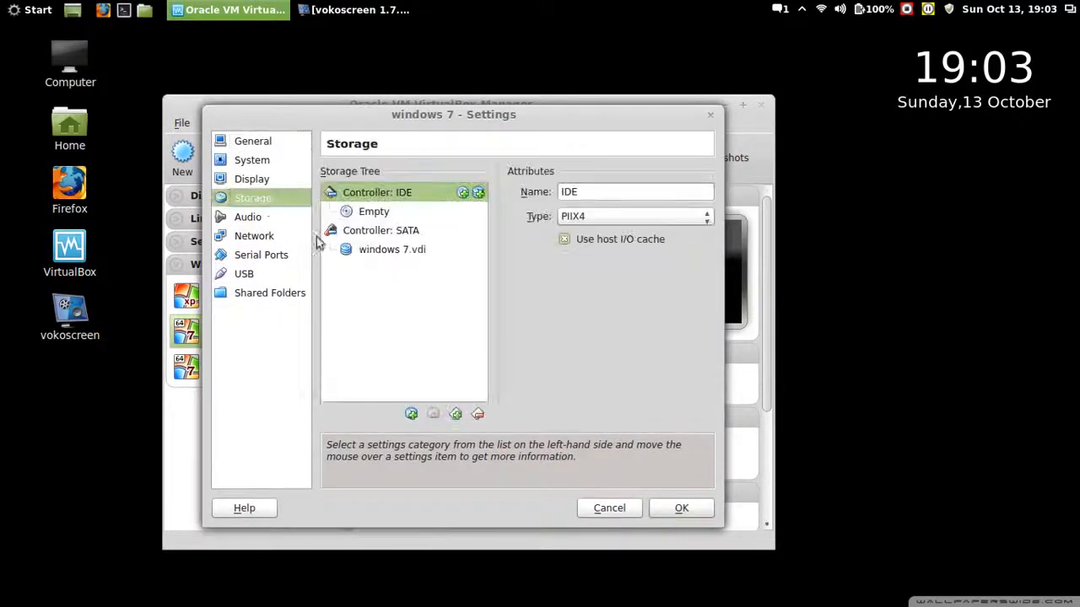
pyautogui.click(375, 213)
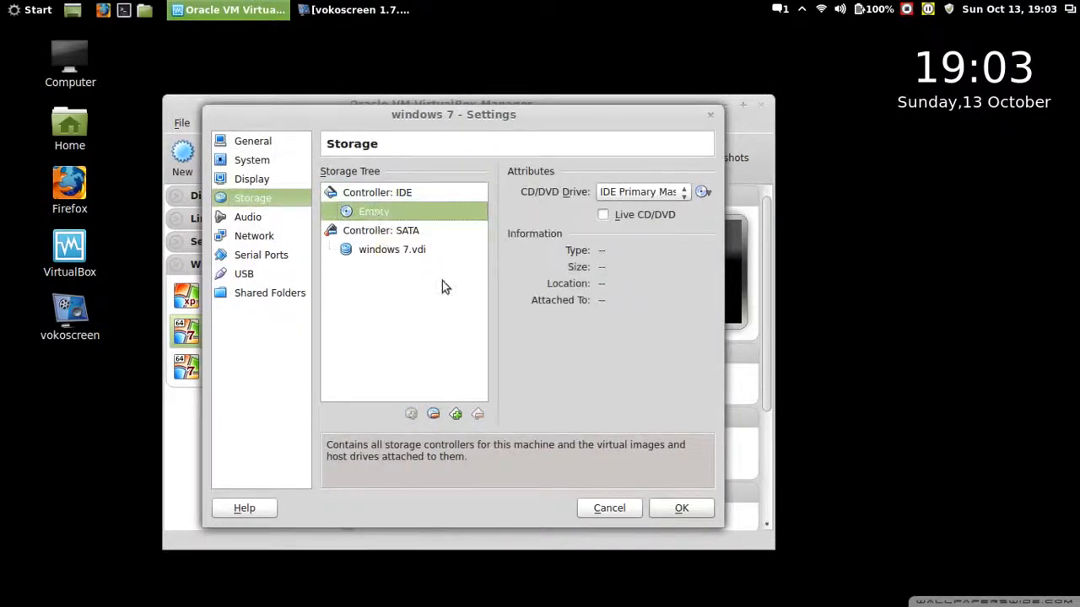
pyautogui.click(432, 414)
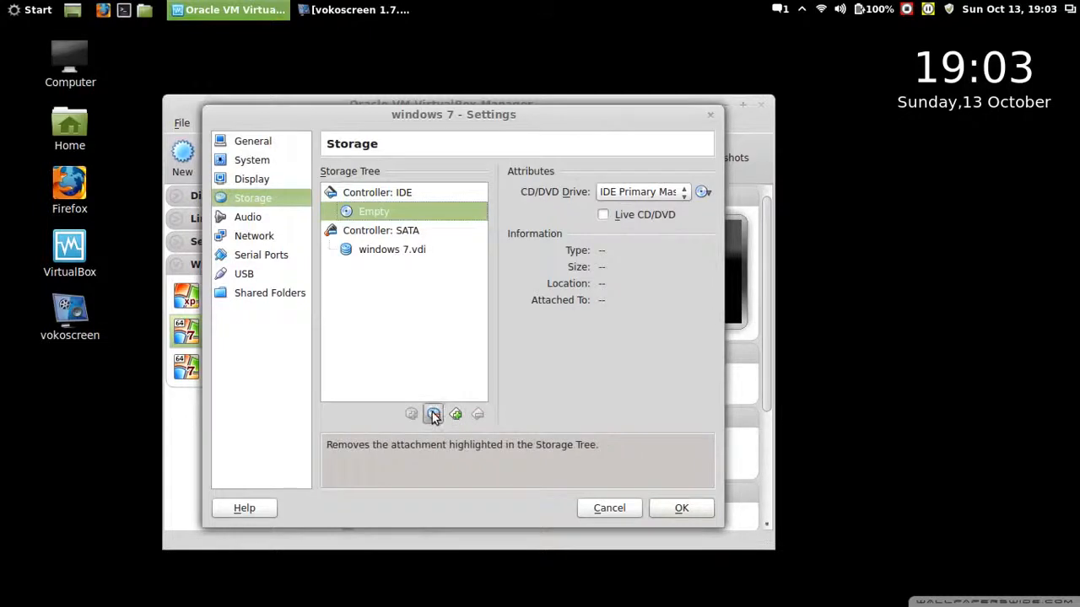
pyautogui.click(491, 364)
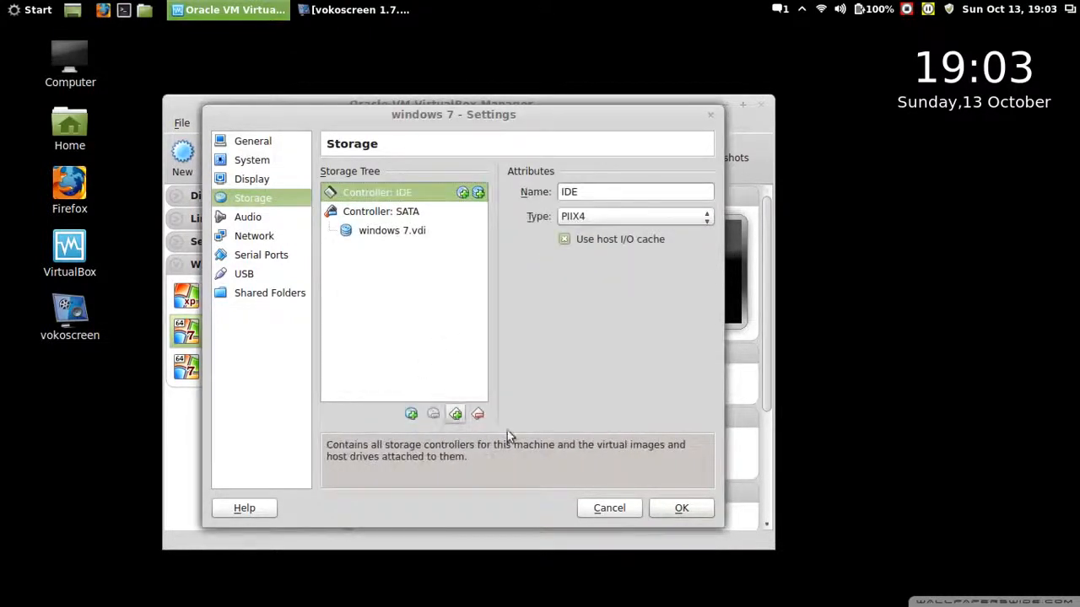
pyautogui.click(684, 509)
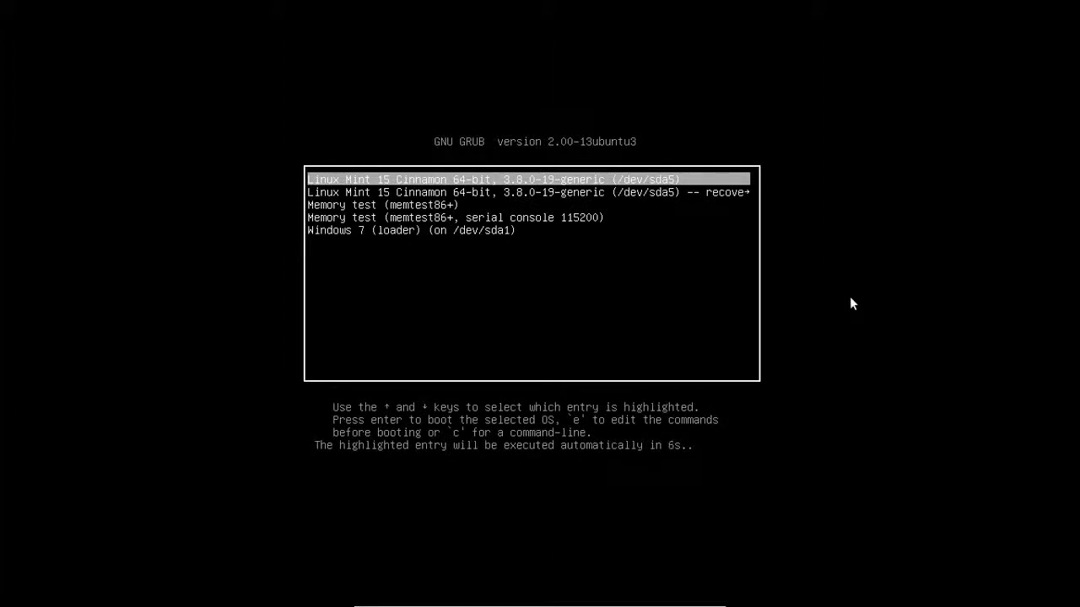
# Highlight the Windows 7 loader entry in the boot menu, return to the first Linux Mint 15 Cinnamon 64-bit entry and boot it
pyautogui.press('Down')
pyautogui.press('Down')
pyautogui.press('Down')
pyautogui.press('Down')
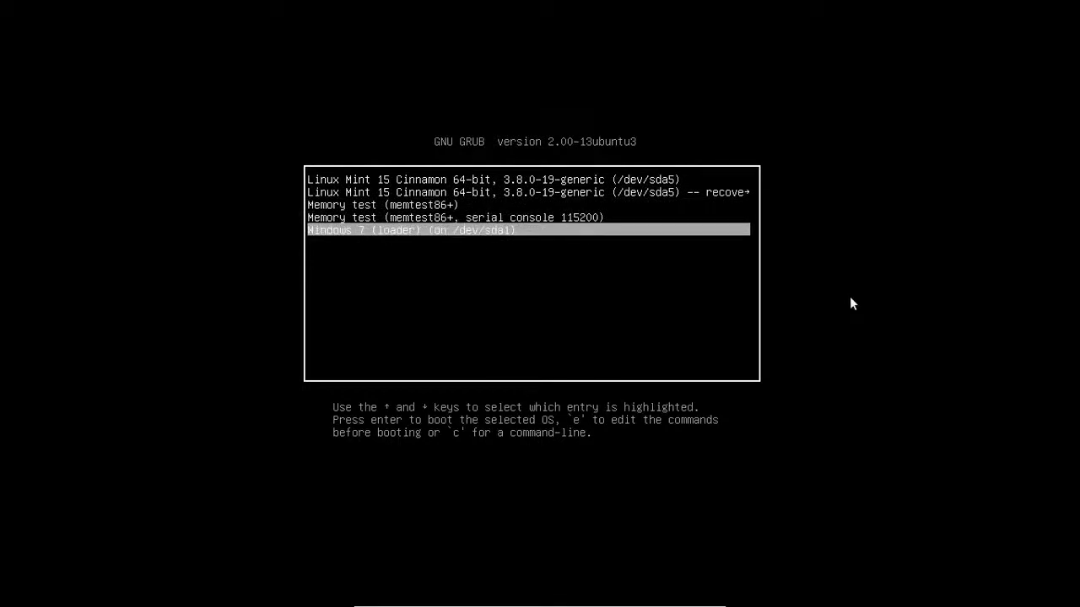
pyautogui.press('Up')
pyautogui.press('Up')
pyautogui.press('Up')
pyautogui.press('Up')
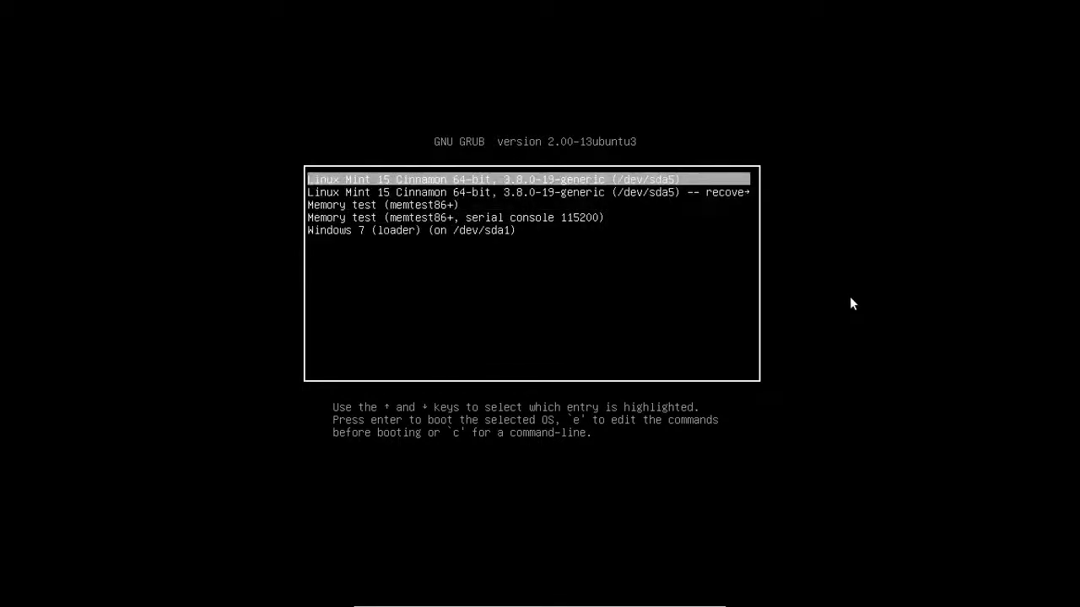
pyautogui.press('Return')
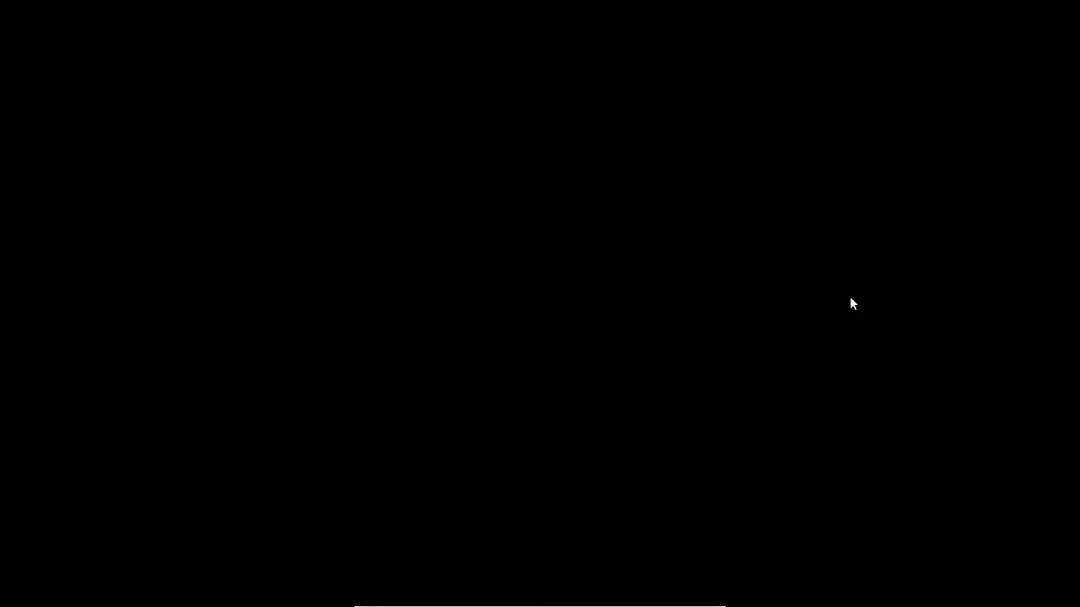